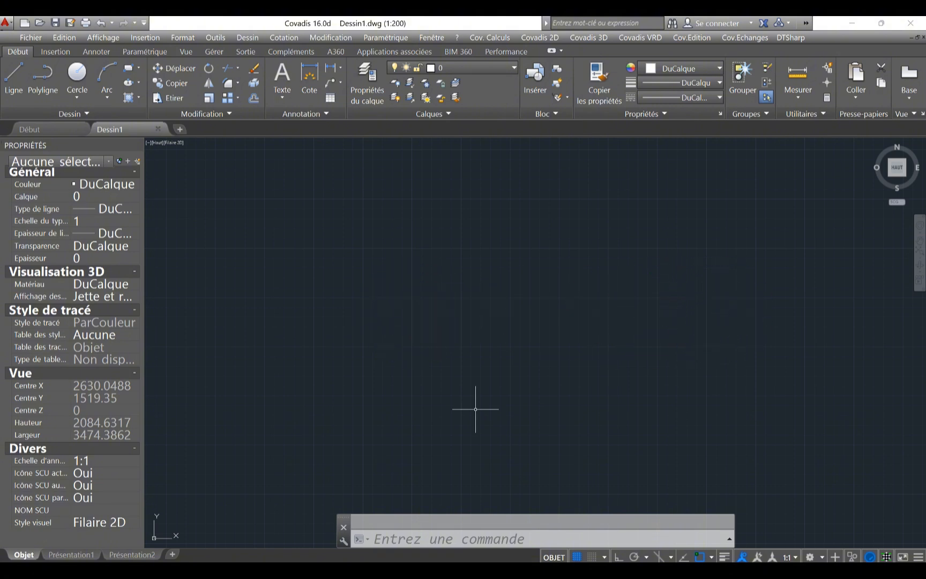
{"action": "left_click", "coordinate": [790, 38]}
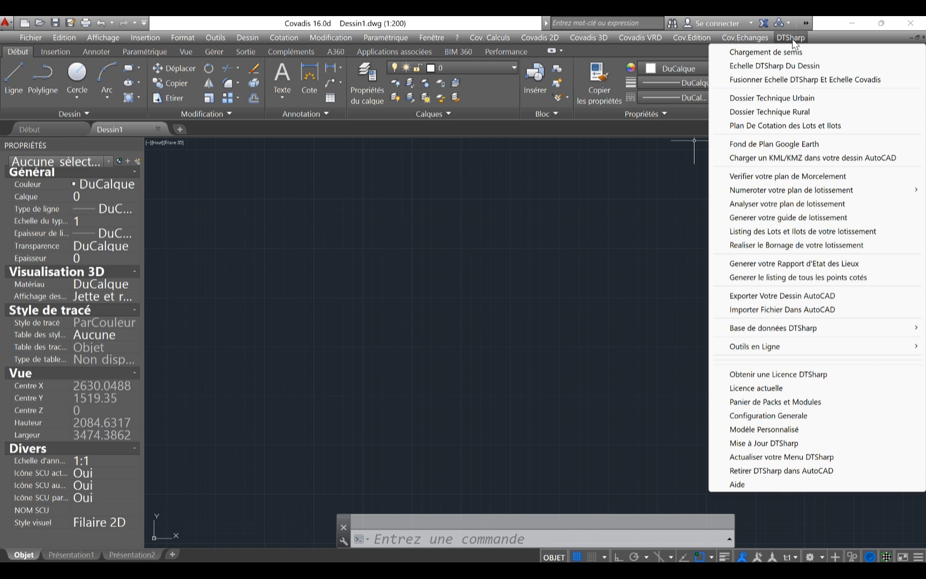
{"action": "left_click", "coordinate": [422, 254]}
{"action": "key", "text": "Escape"}
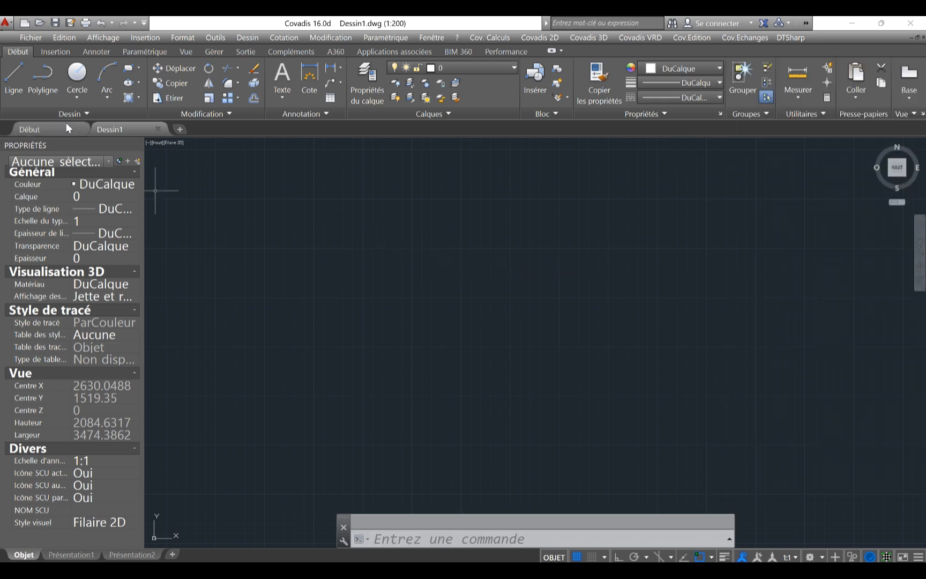
Open the existing drawing DT Rural.dwg from the 3.DT RURAL folder
{"action": "left_click", "coordinate": [30, 39]}
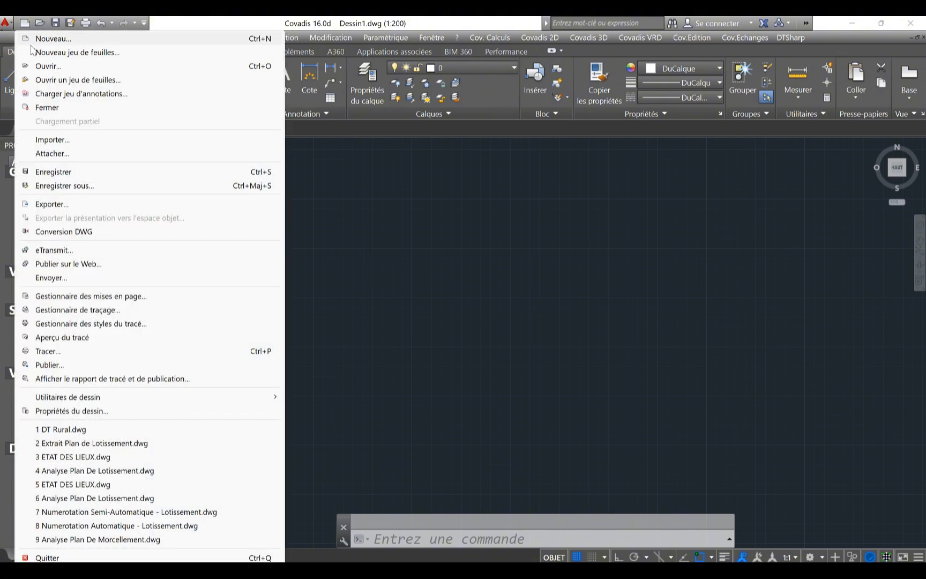
{"action": "left_click", "coordinate": [42, 67]}
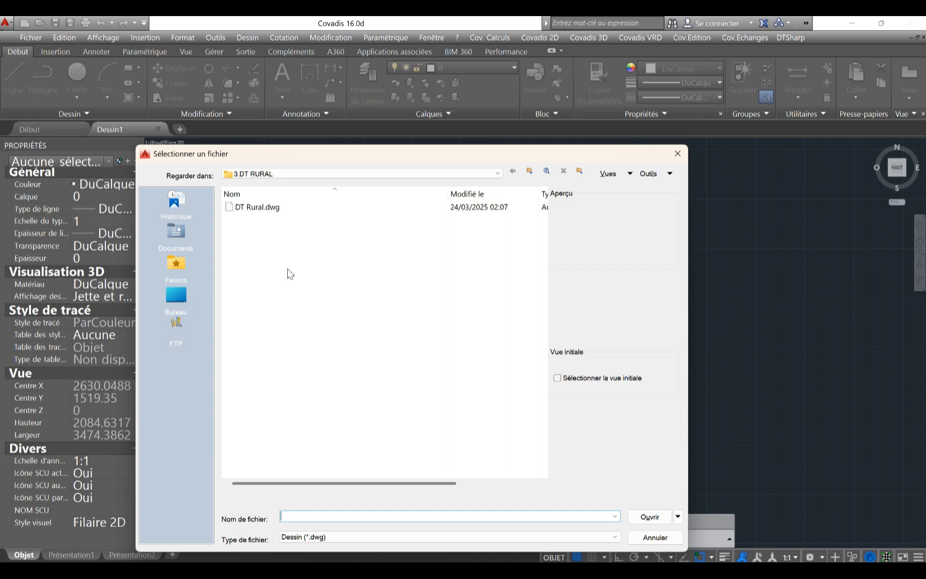
{"action": "left_click", "coordinate": [256, 209]}
{"action": "left_click", "coordinate": [649, 517]}
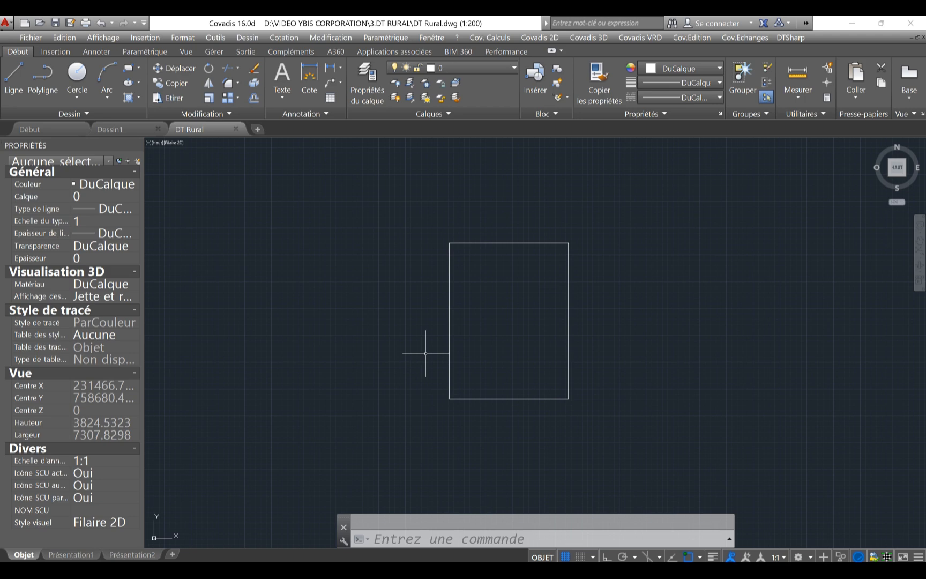
Try to load the DTSharp base map for a rural technical file (Dossier Technique Rural) into the drawing
{"action": "left_click", "coordinate": [793, 38]}
{"action": "mouse_move", "coordinate": [759, 351]}
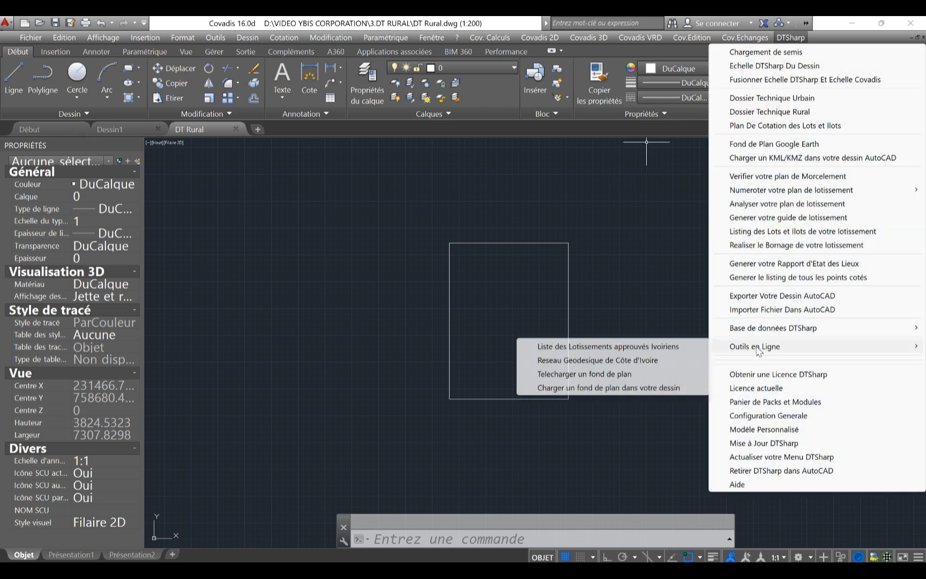
{"action": "left_click", "coordinate": [566, 388]}
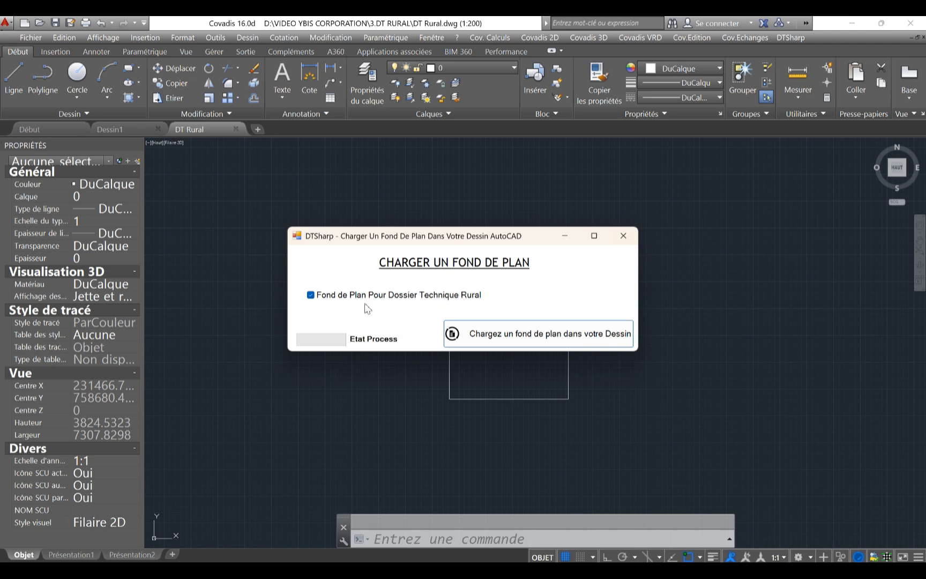
{"action": "left_click", "coordinate": [309, 297]}
{"action": "left_click", "coordinate": [309, 298]}
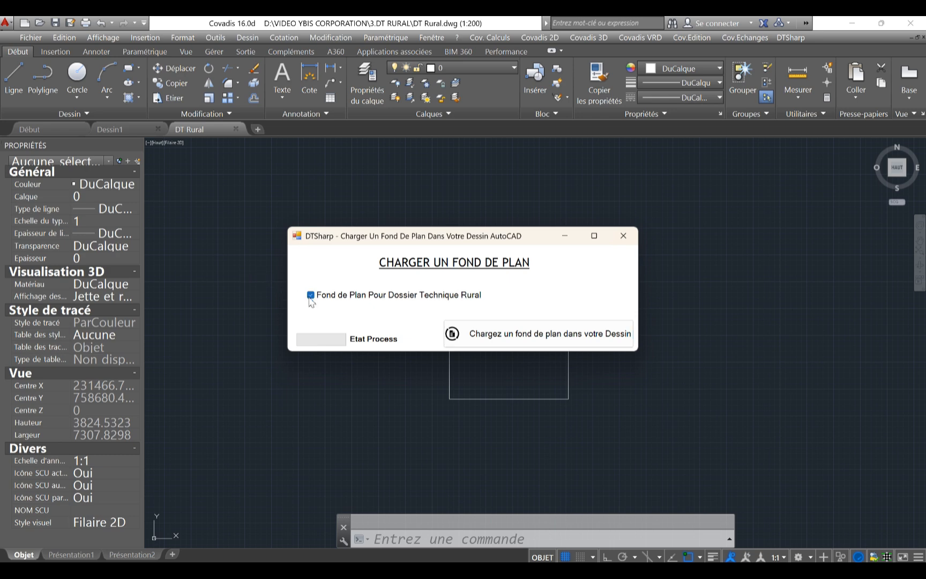
{"action": "left_click", "coordinate": [542, 335]}
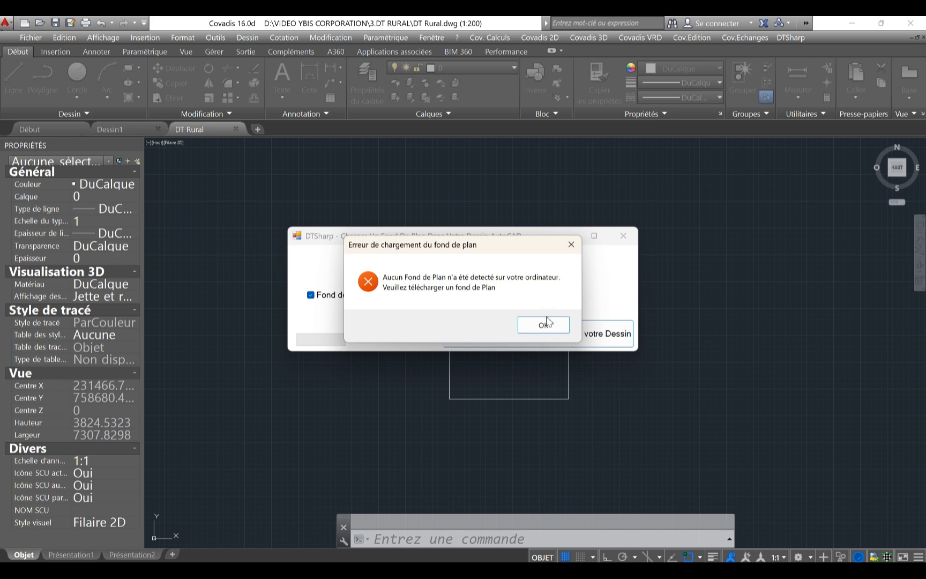
{"action": "left_click", "coordinate": [542, 324]}
{"action": "left_click", "coordinate": [623, 236]}
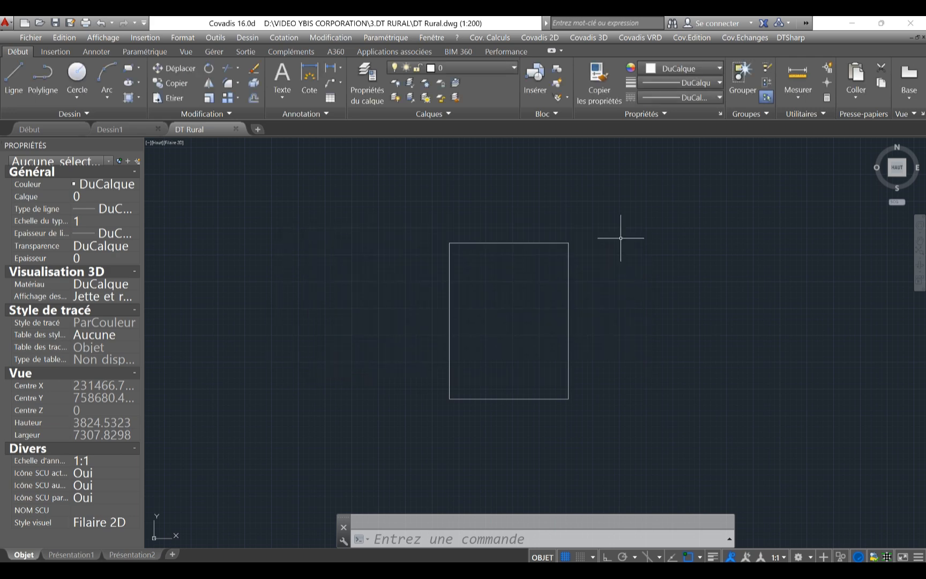
Check the availability of the DTSharp base map for DTRural online and download it
{"action": "left_click", "coordinate": [786, 39]}
{"action": "mouse_move", "coordinate": [756, 346]}
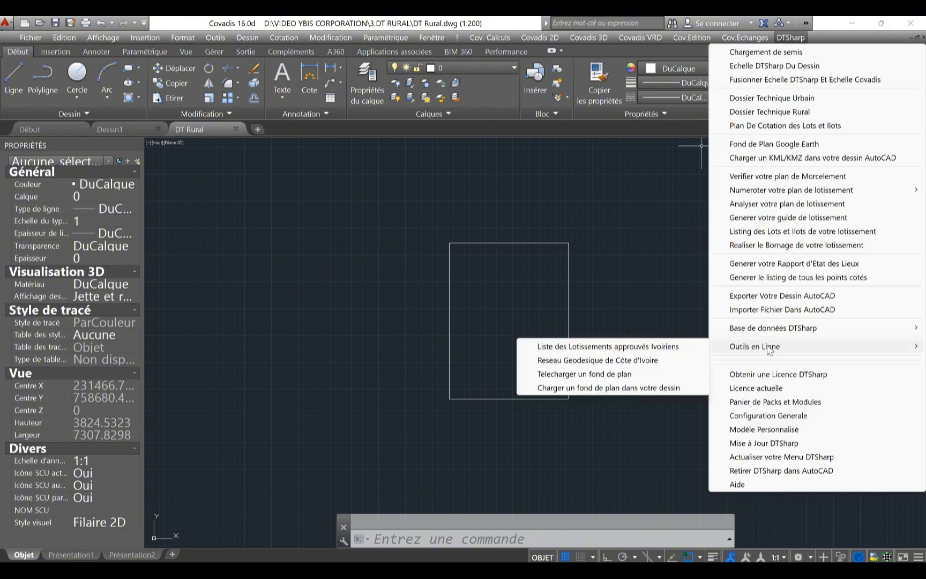
{"action": "left_click", "coordinate": [610, 376]}
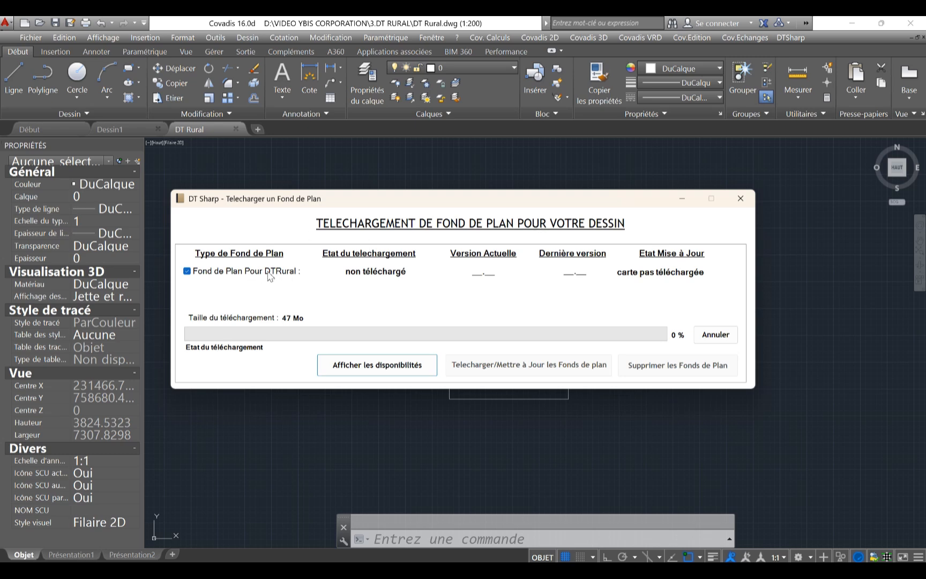
{"action": "left_click", "coordinate": [384, 369]}
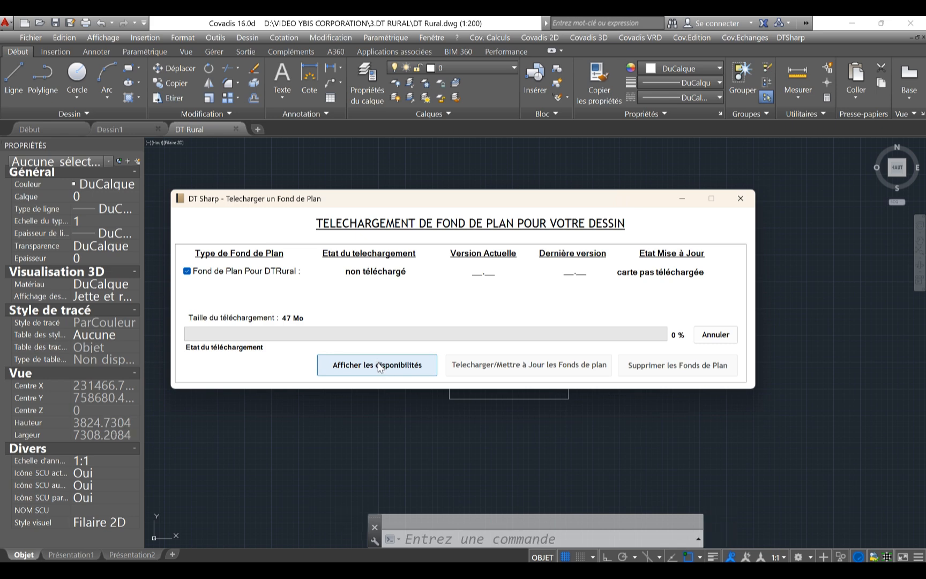
{"action": "left_click", "coordinate": [378, 363]}
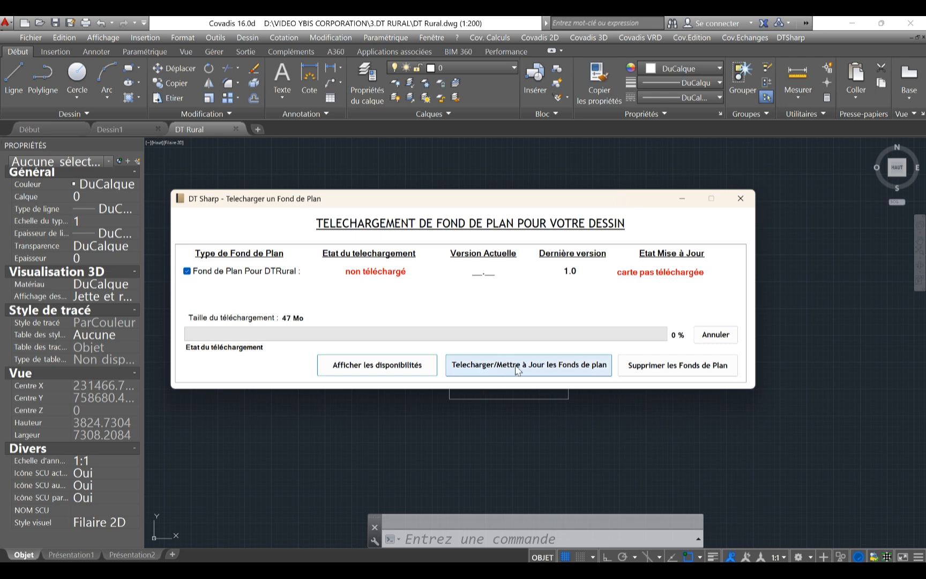
{"action": "left_click", "coordinate": [550, 367]}
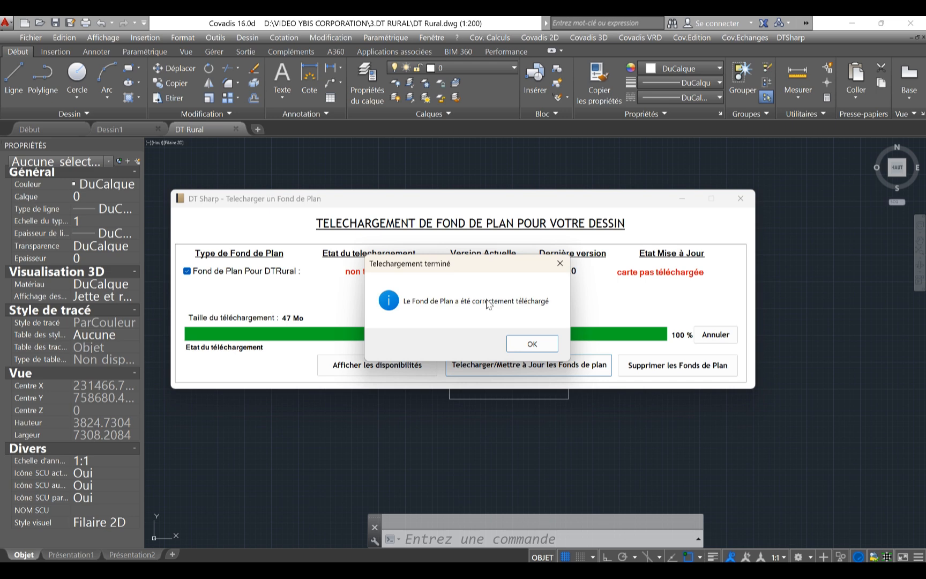
{"action": "left_click", "coordinate": [533, 344]}
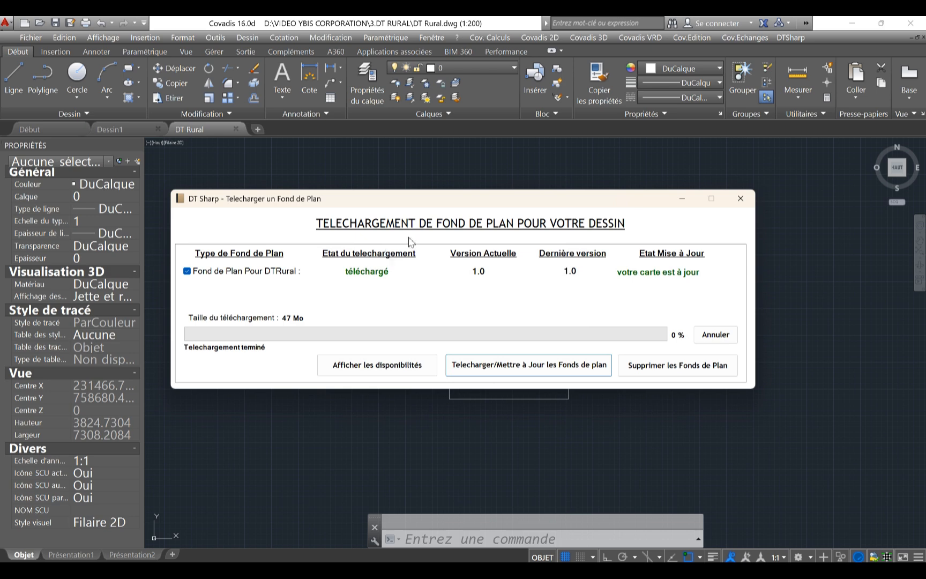
{"action": "left_click", "coordinate": [740, 199]}
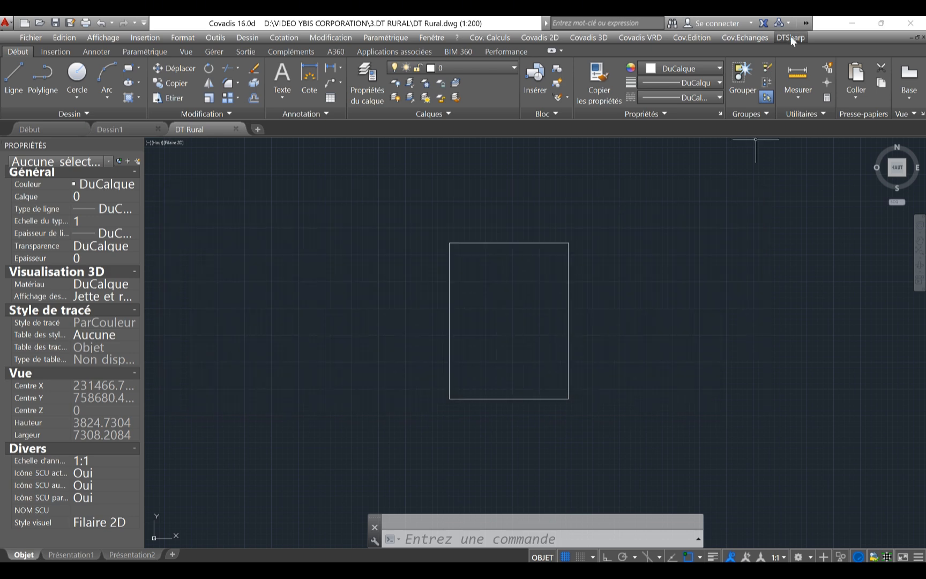
Load the DTSharp base map for Dossier Technique Rural into the drawing, using the rectangular parcel outline as the selected drawing
{"action": "left_click", "coordinate": [790, 39]}
{"action": "mouse_move", "coordinate": [753, 347]}
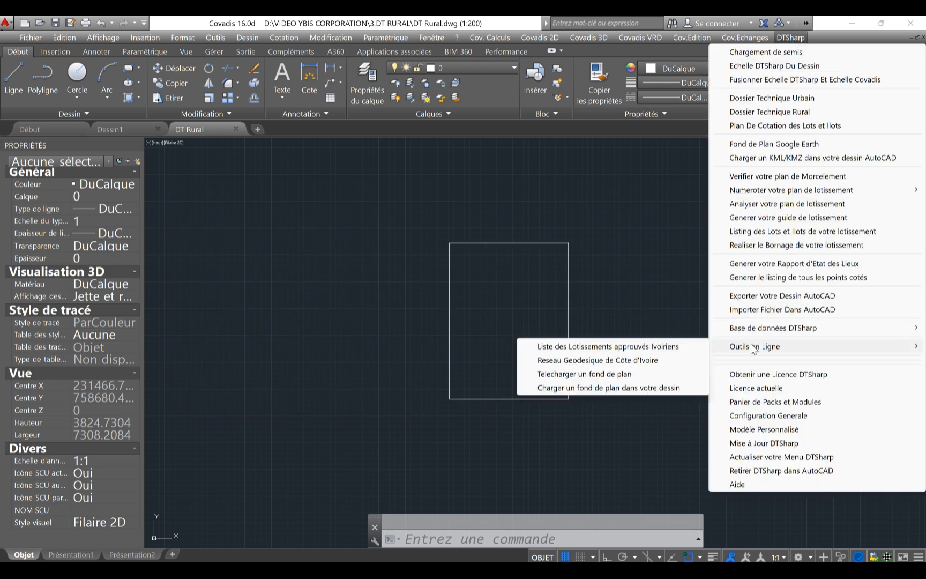
{"action": "left_click", "coordinate": [587, 388]}
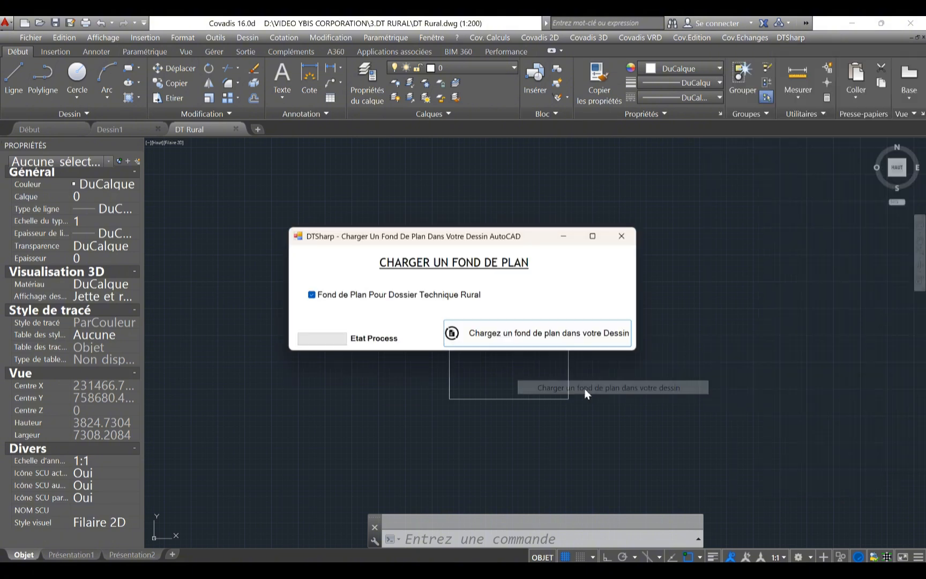
{"action": "left_click", "coordinate": [536, 337]}
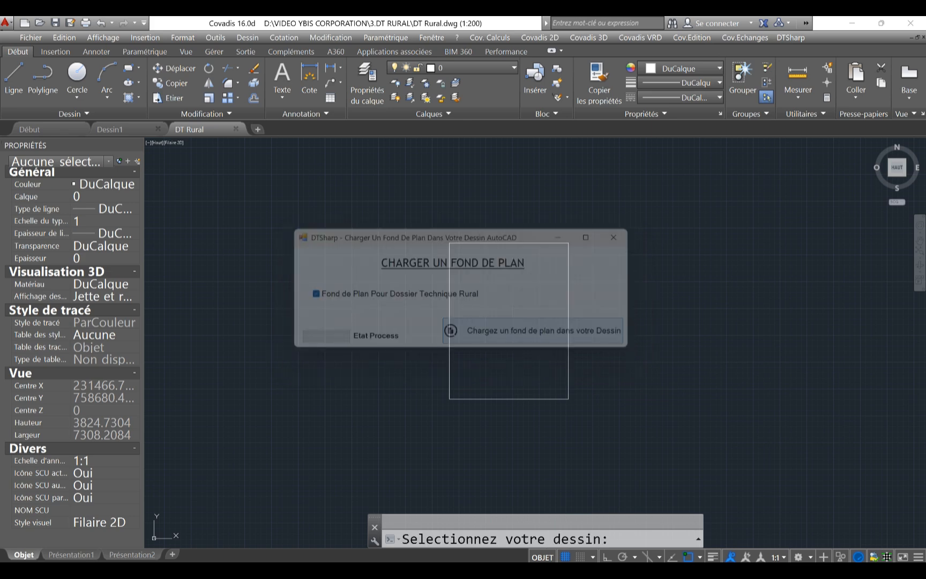
{"action": "left_click", "coordinate": [320, 192]}
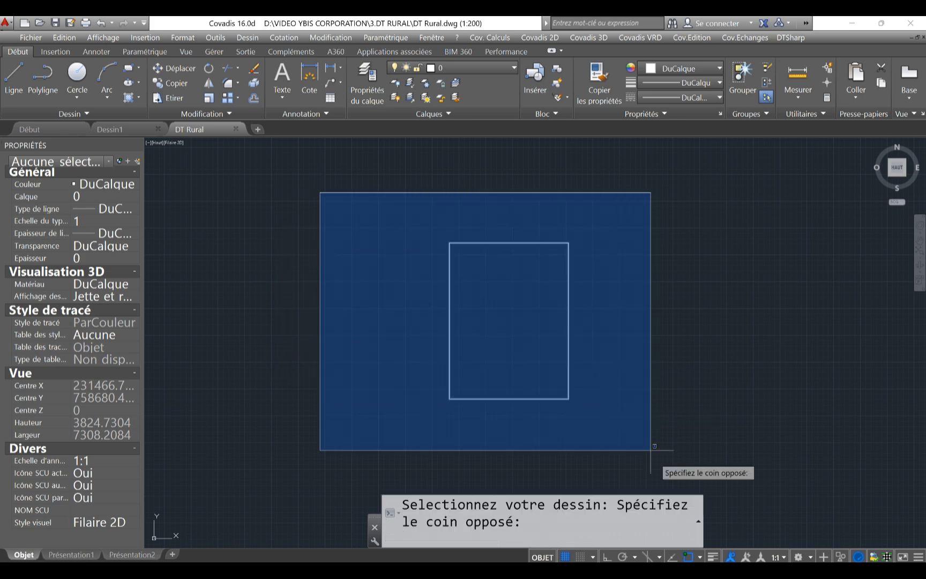
{"action": "left_click", "coordinate": [740, 446]}
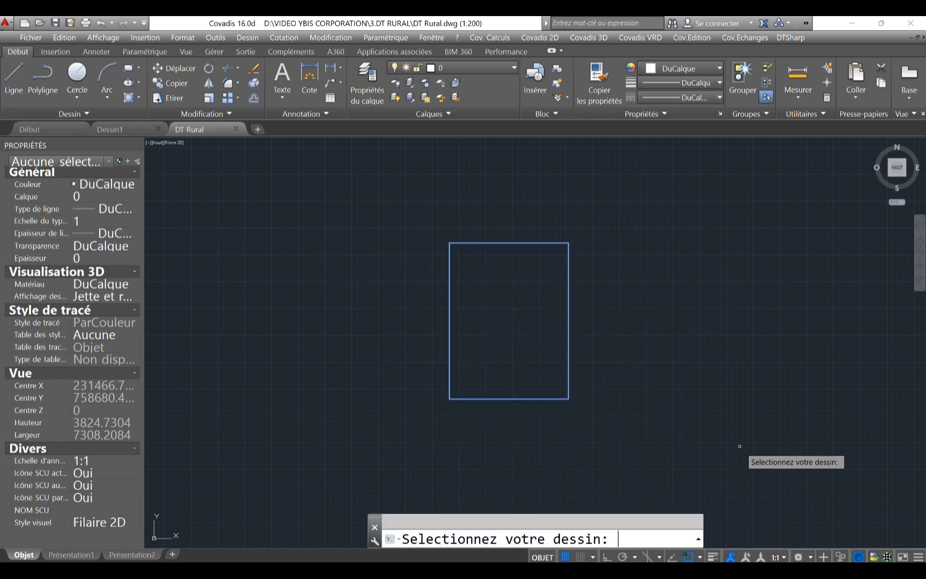
{"action": "key", "text": "Return"}
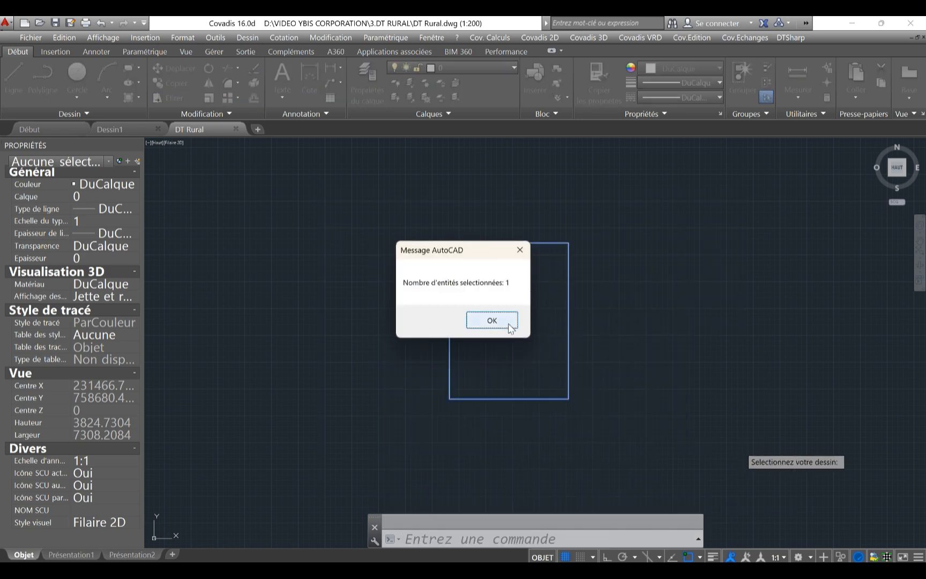
{"action": "left_click", "coordinate": [492, 321]}
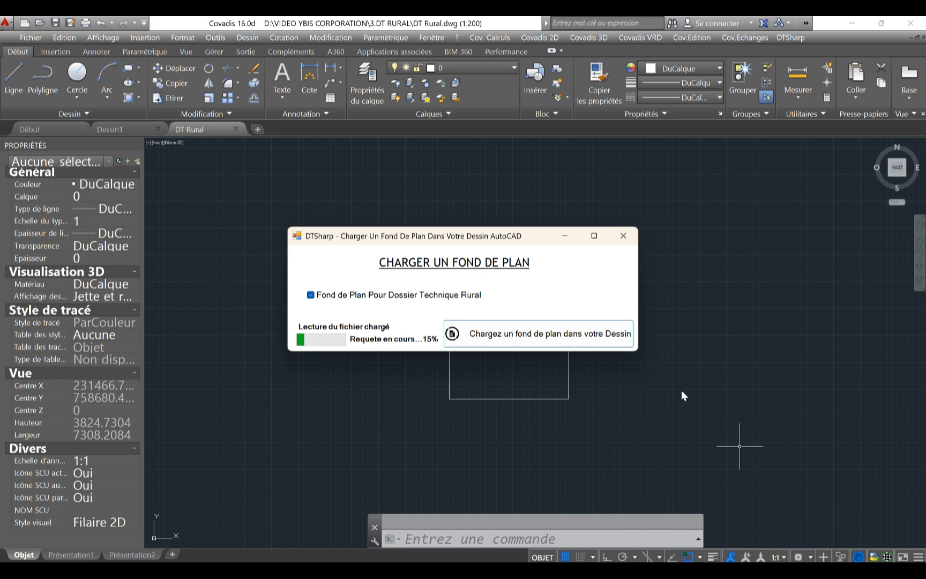
Examine the loaded base map's roads, rivers and localities around the rectangular parcel
{"action": "left_click", "coordinate": [536, 357]}
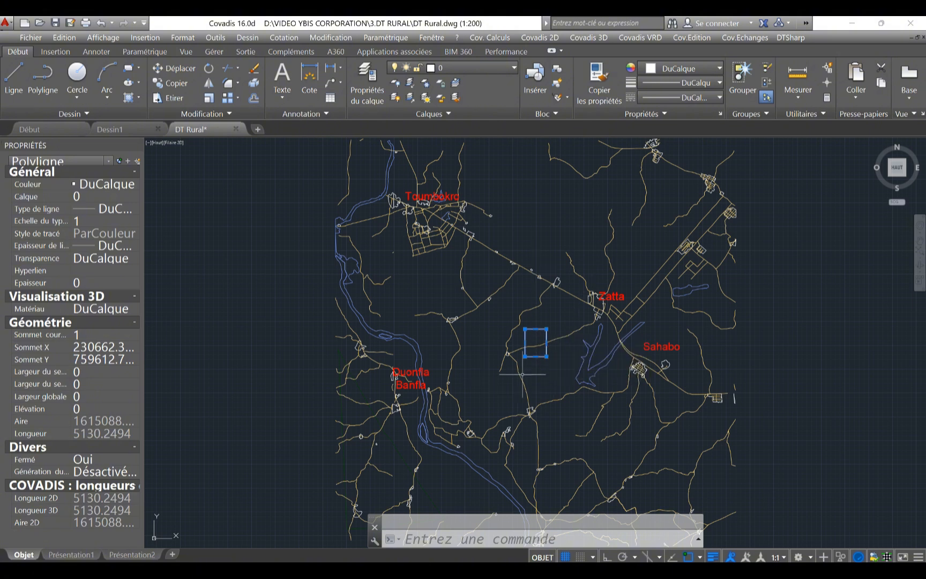
{"action": "key", "text": "Escape"}
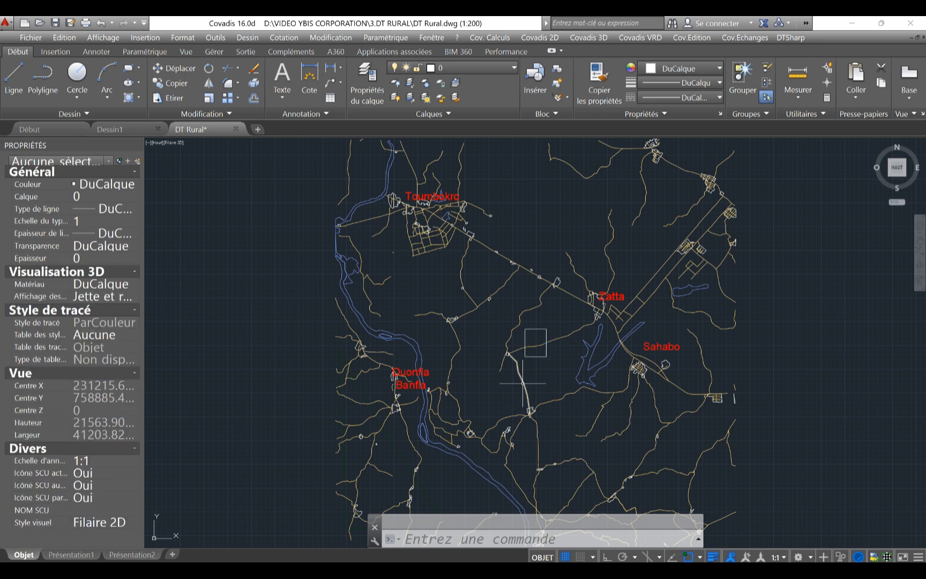
{"action": "left_click", "coordinate": [523, 378]}
{"action": "key", "text": "Escape"}
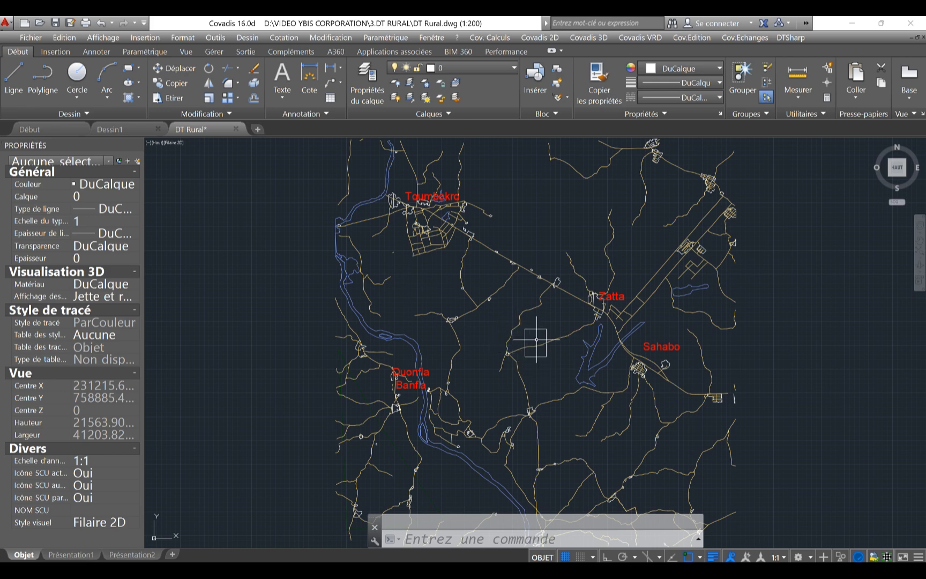
{"action": "scroll", "coordinate": [539, 333], "scroll_direction": "up", "scroll_amount": 6}
{"action": "scroll", "coordinate": [551, 327], "scroll_direction": "down", "scroll_amount": 4}
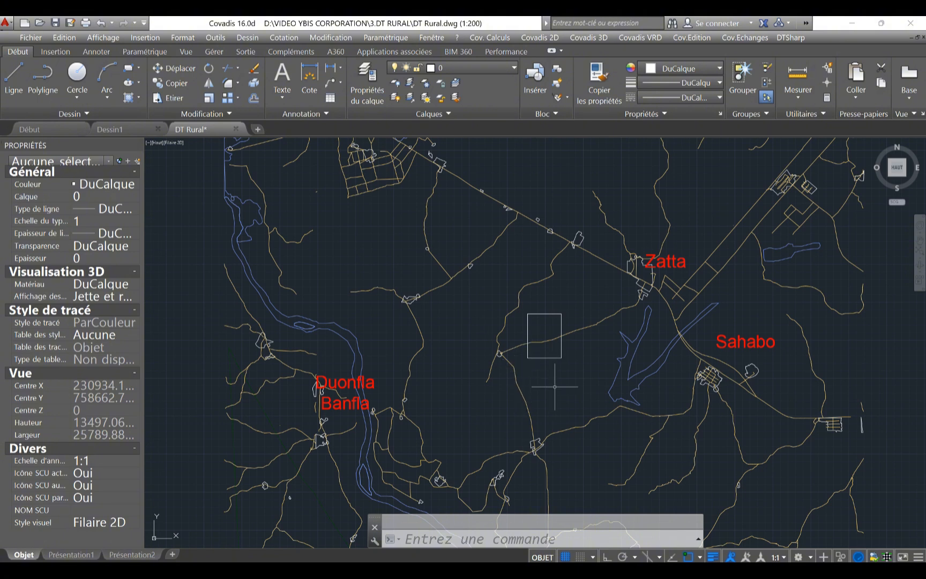
{"action": "scroll", "coordinate": [552, 335], "scroll_direction": "down", "scroll_amount": 4}
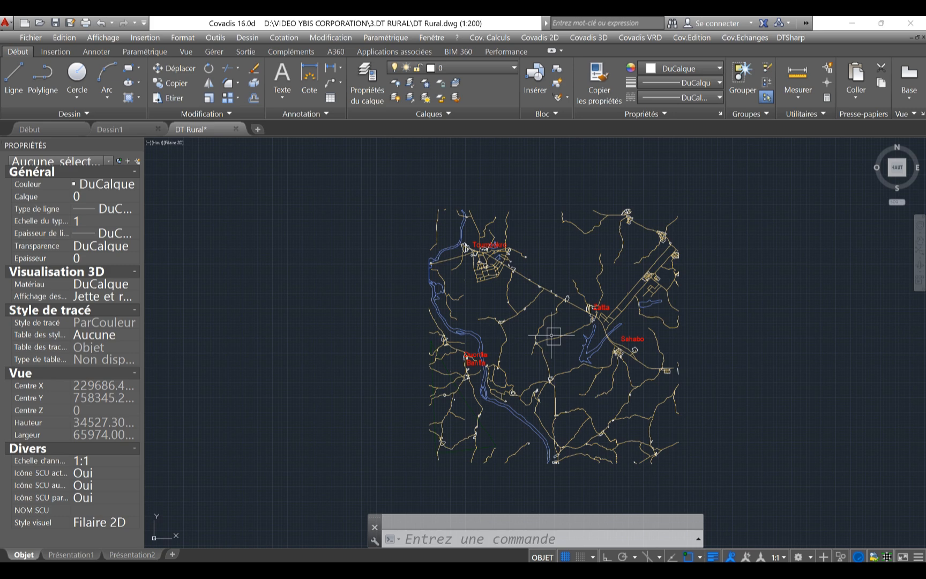